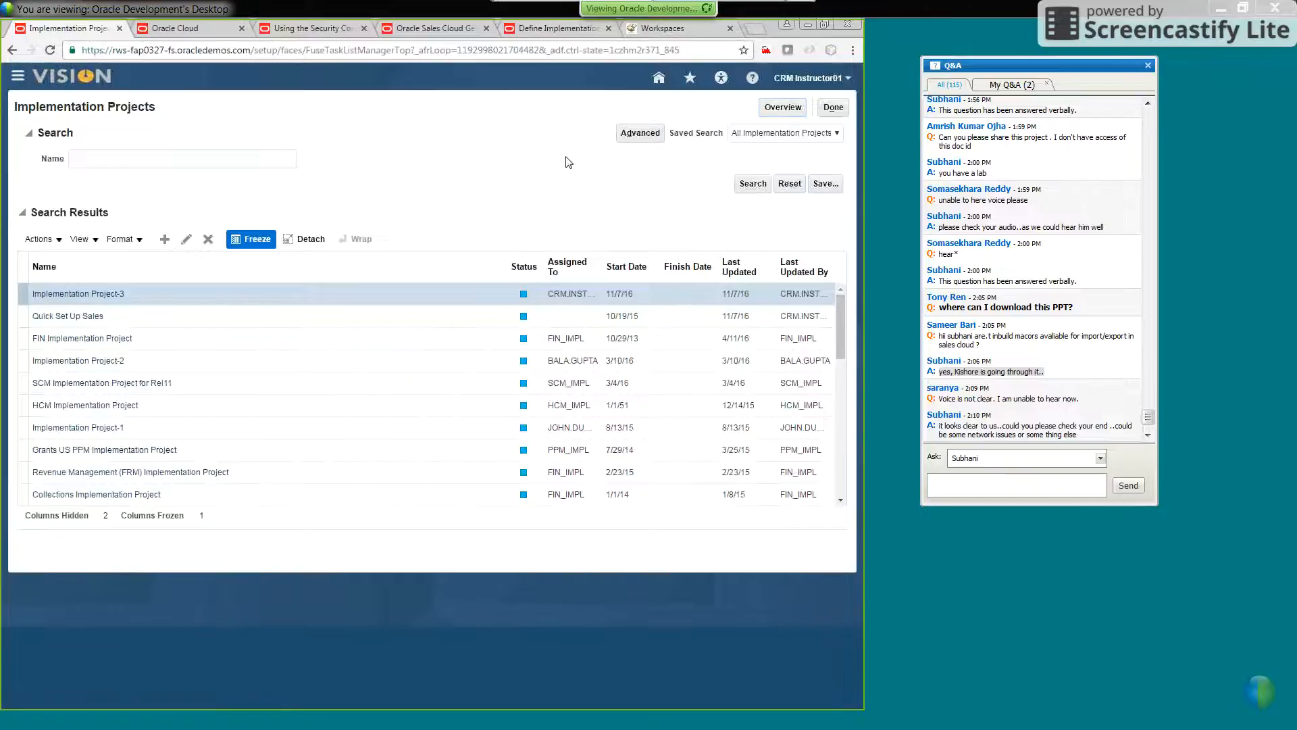
# Open the Quick Set Up Sales implementation project and collapse its expanded task lists
pyautogui.click(73, 316)
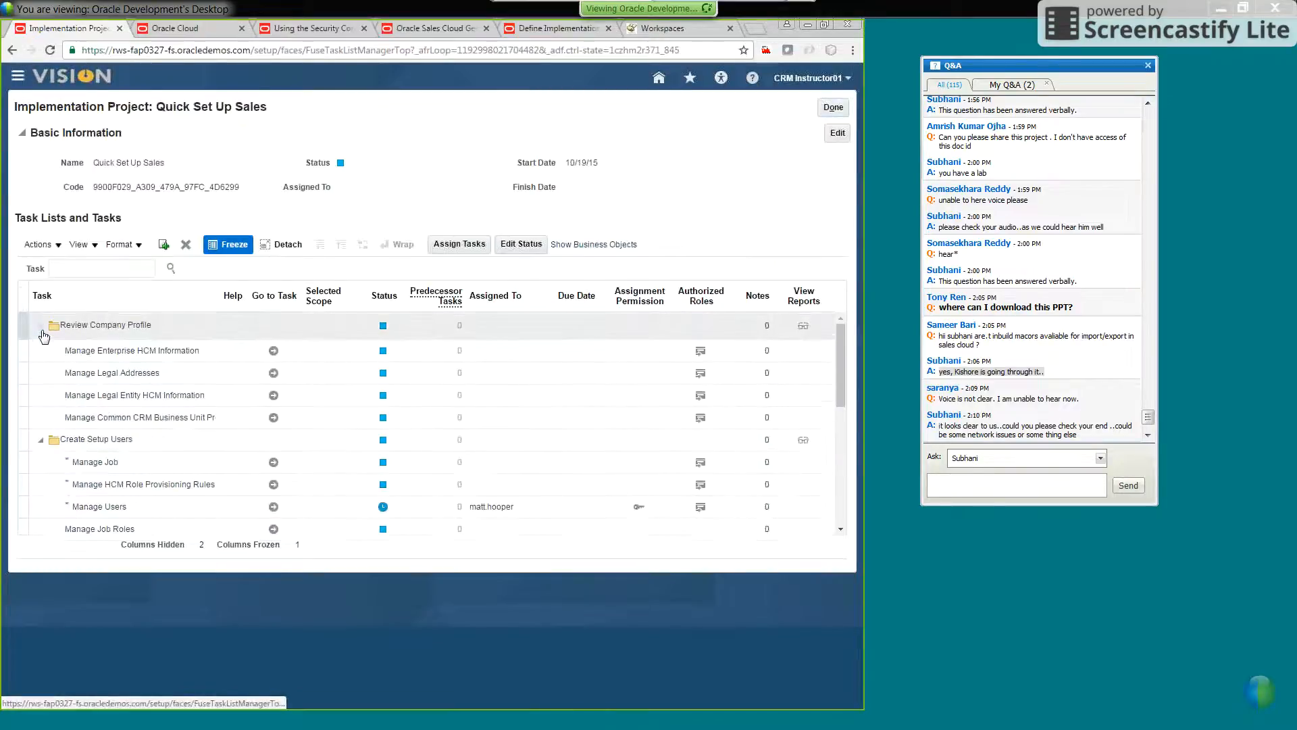
pyautogui.click(40, 347)
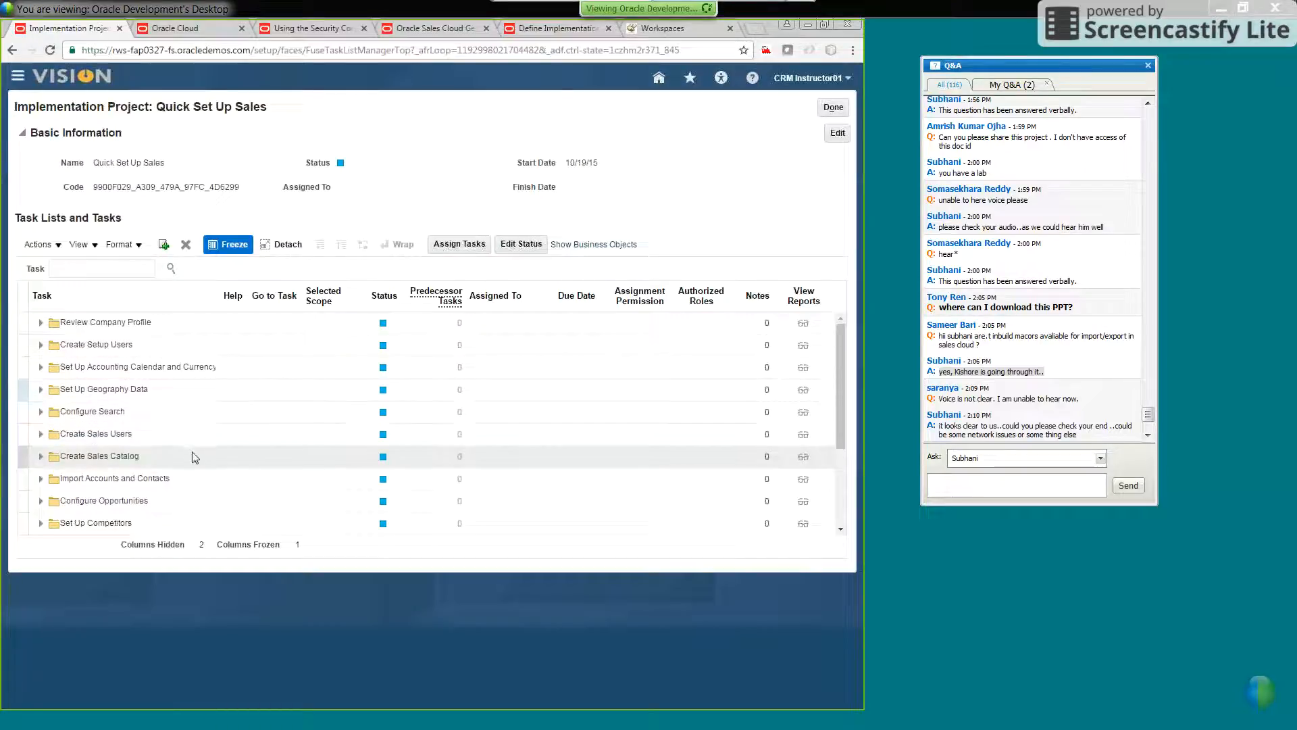
# Find the Configure Opportunities task list and open its Manage Opportunity Profile Options task
pyautogui.scroll(-4, 211, 442)
pyautogui.click(40, 435)
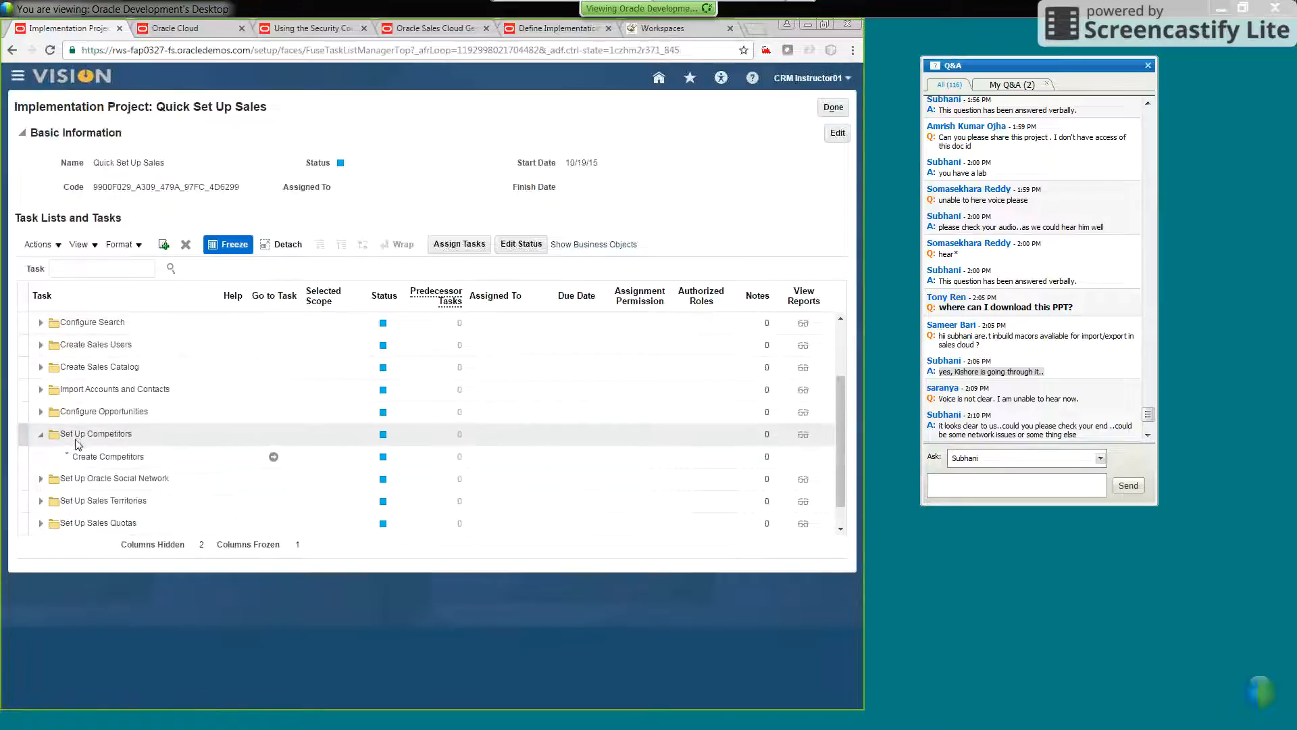
pyautogui.click(41, 434)
pyautogui.click(41, 414)
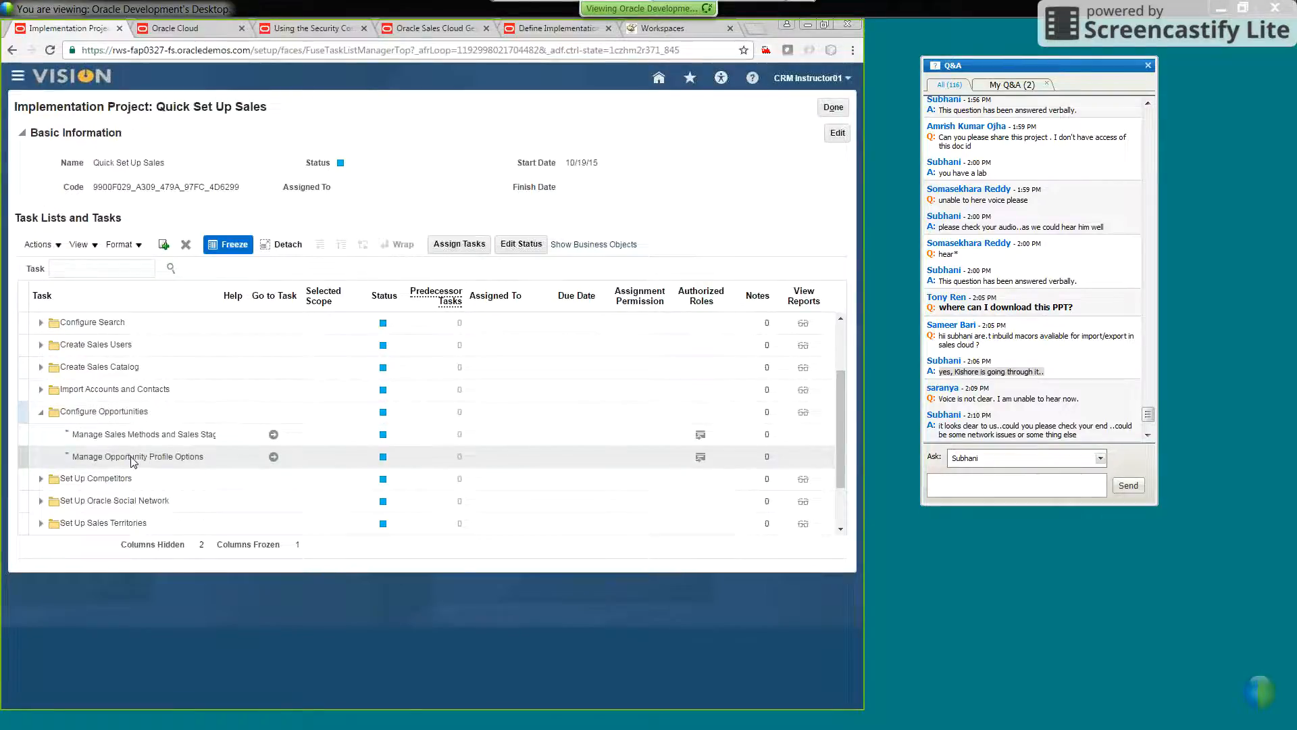
pyautogui.click(275, 460)
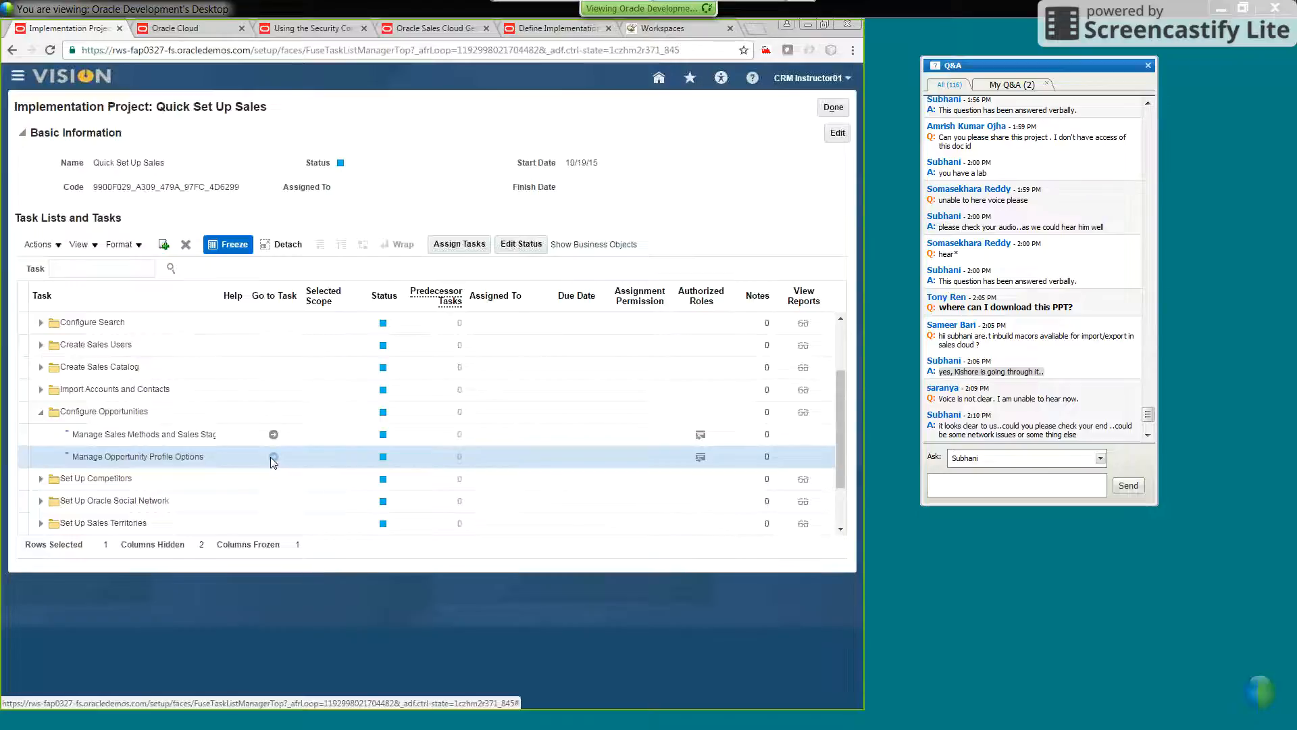
pyautogui.click(273, 458)
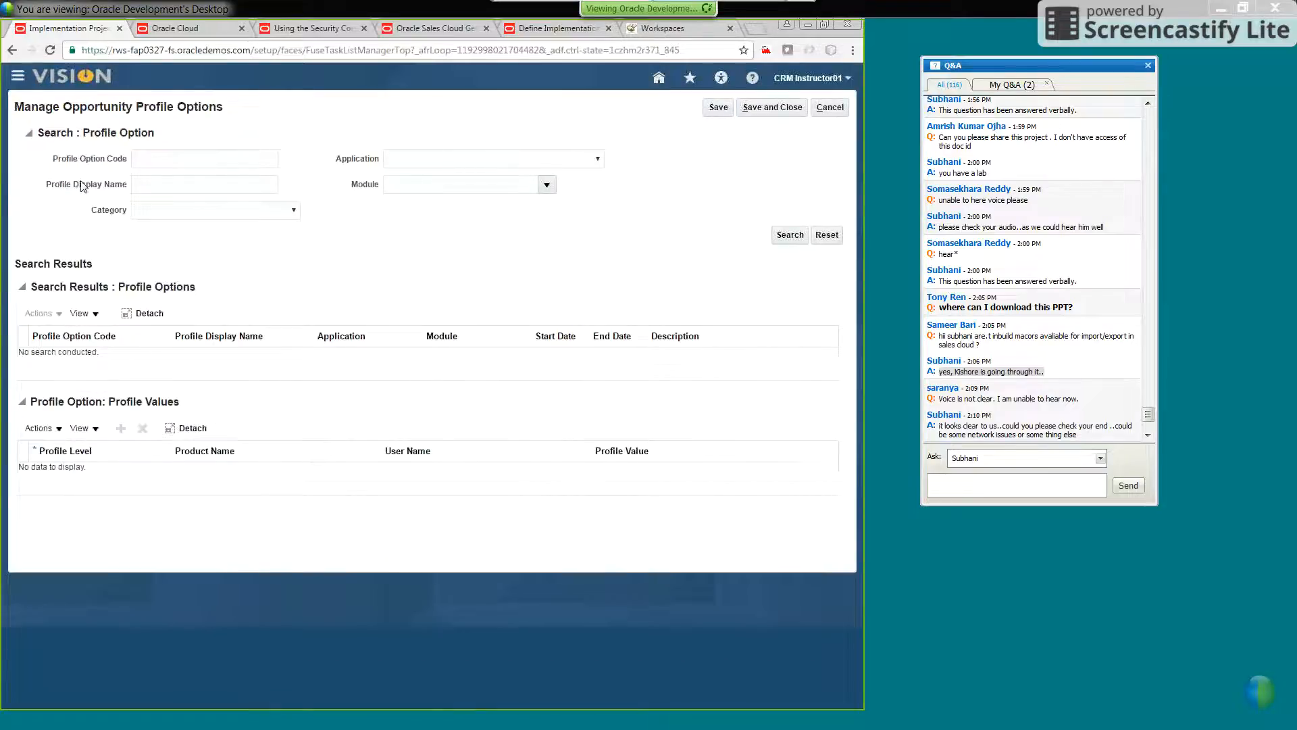
# Search for all opportunity profile options and widen the Profile Option Code column to show the full codes
pyautogui.moveTo(230, 110); pyautogui.dragTo(9, 101)
pyautogui.click(9, 100)
pyautogui.click(787, 234)
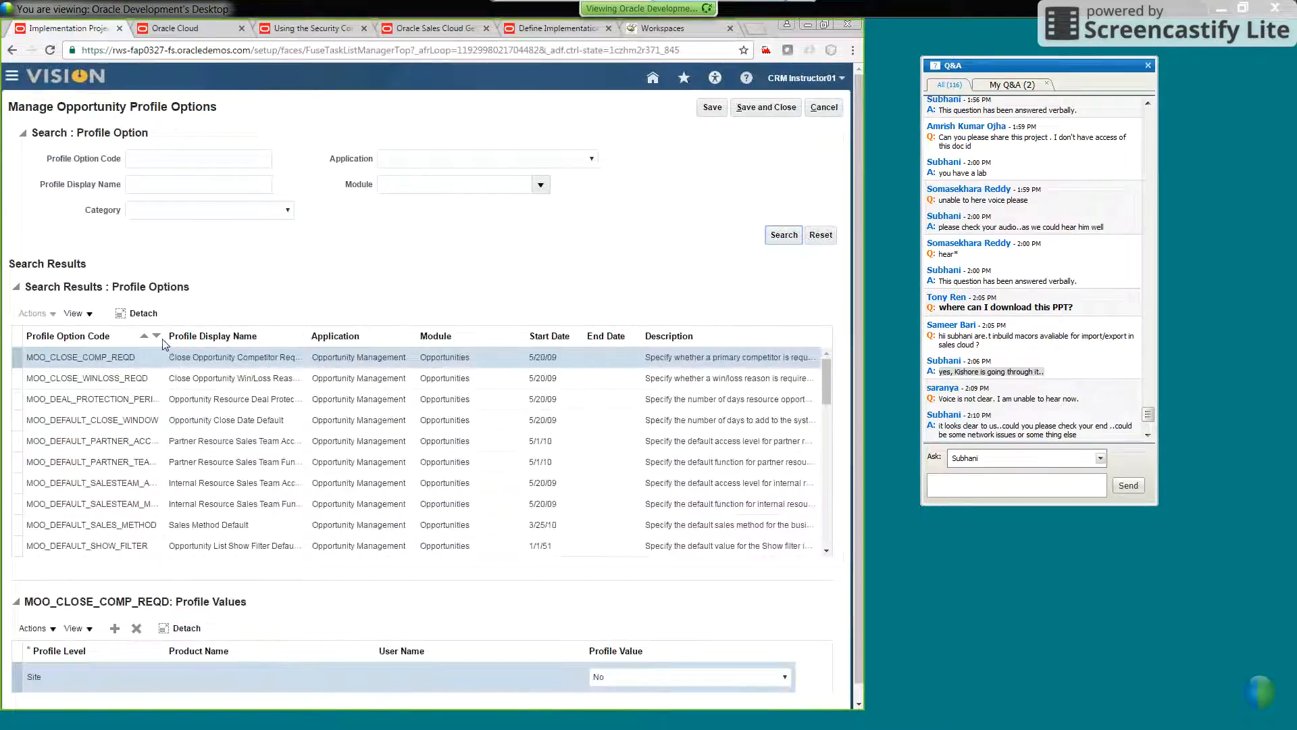
pyautogui.moveTo(164, 345); pyautogui.dragTo(380, 359)
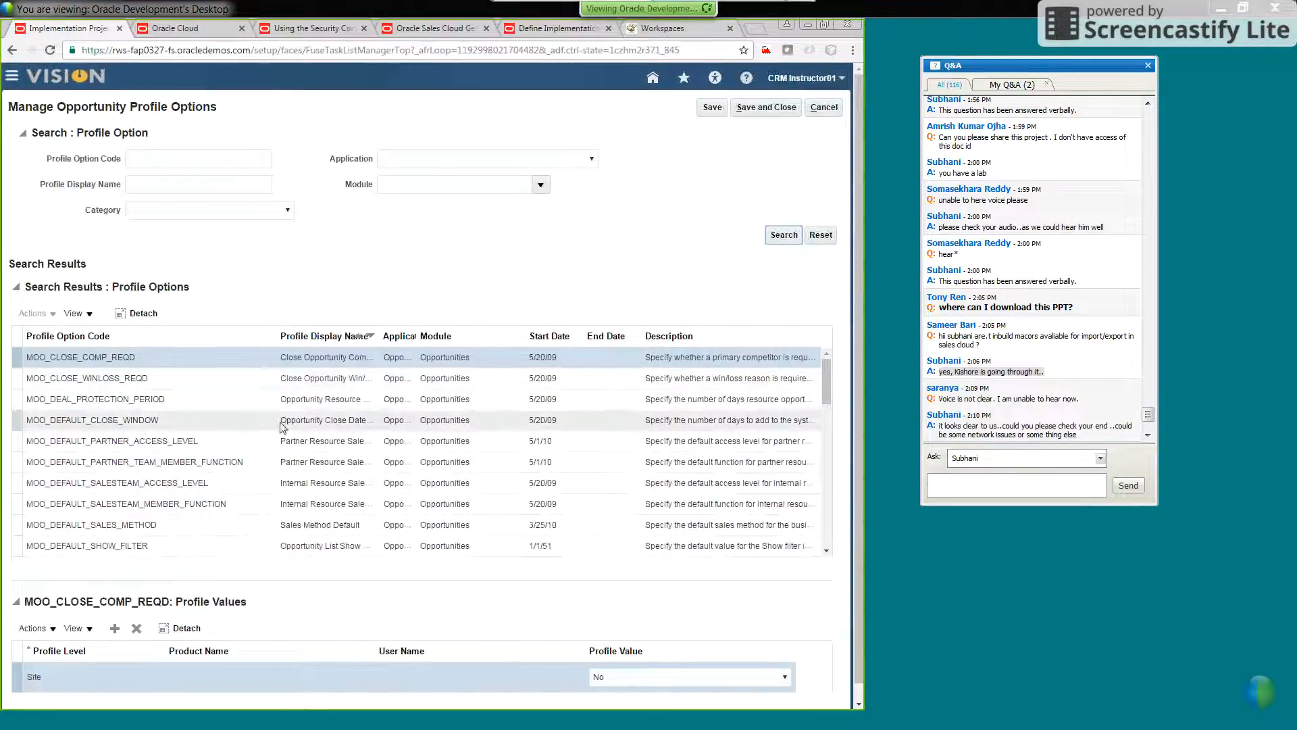
# Review the profile values of MOO_CLOSE_COMP_REQD and MOO_CLOSE_WINLOSS_REQD
pyautogui.click(163, 361)
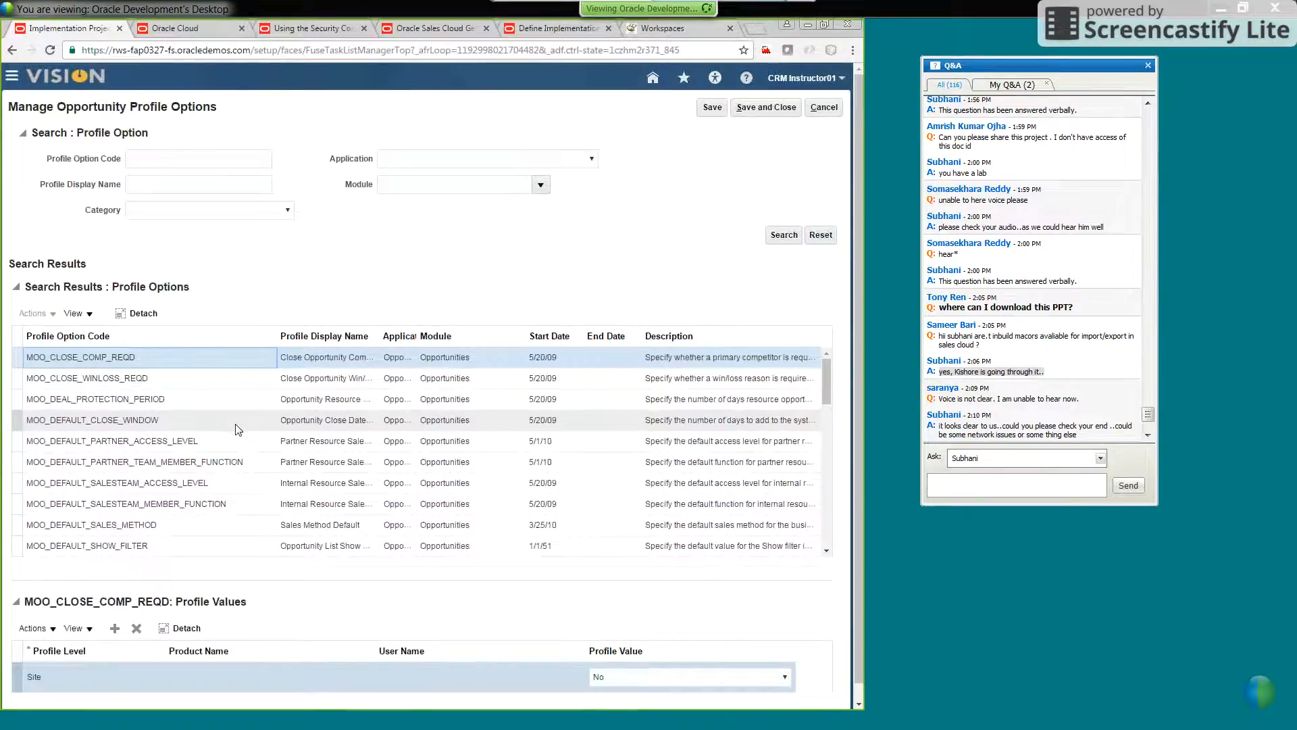
pyautogui.scroll(-1, 692, 529)
pyautogui.scroll(1, 692, 529)
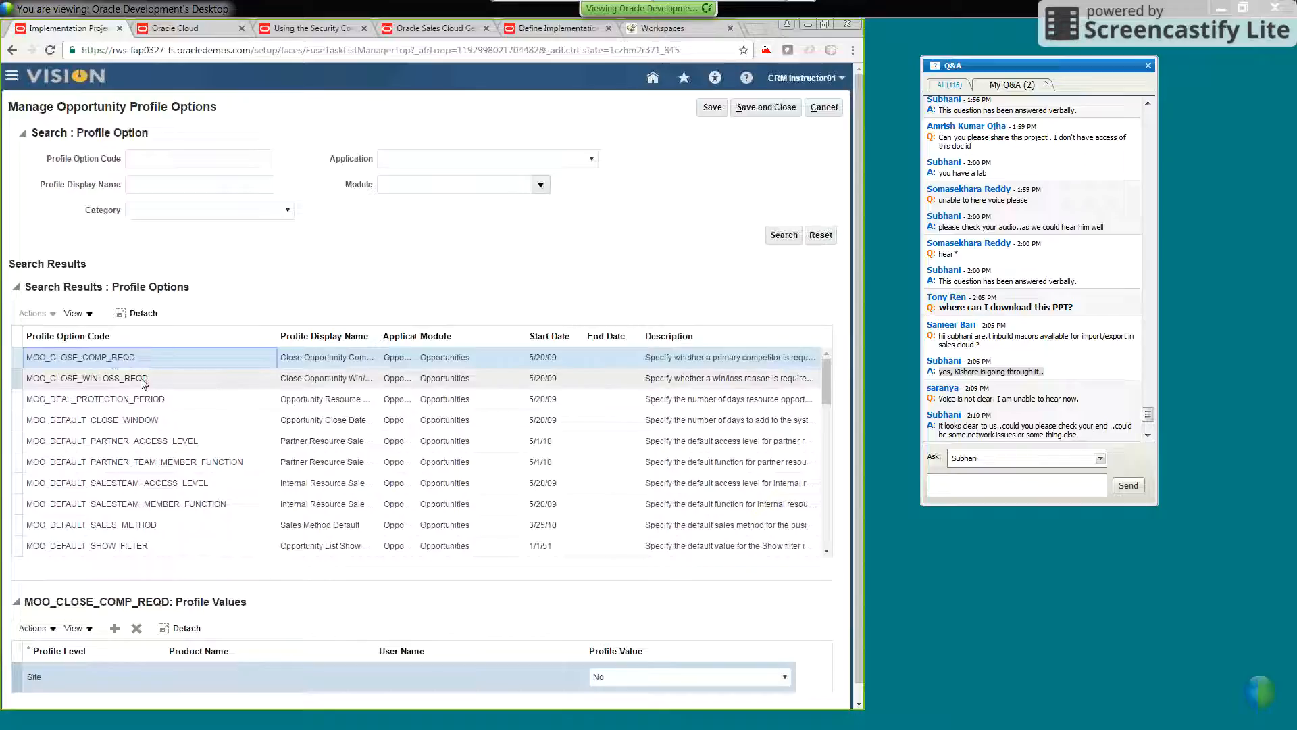
pyautogui.click(67, 382)
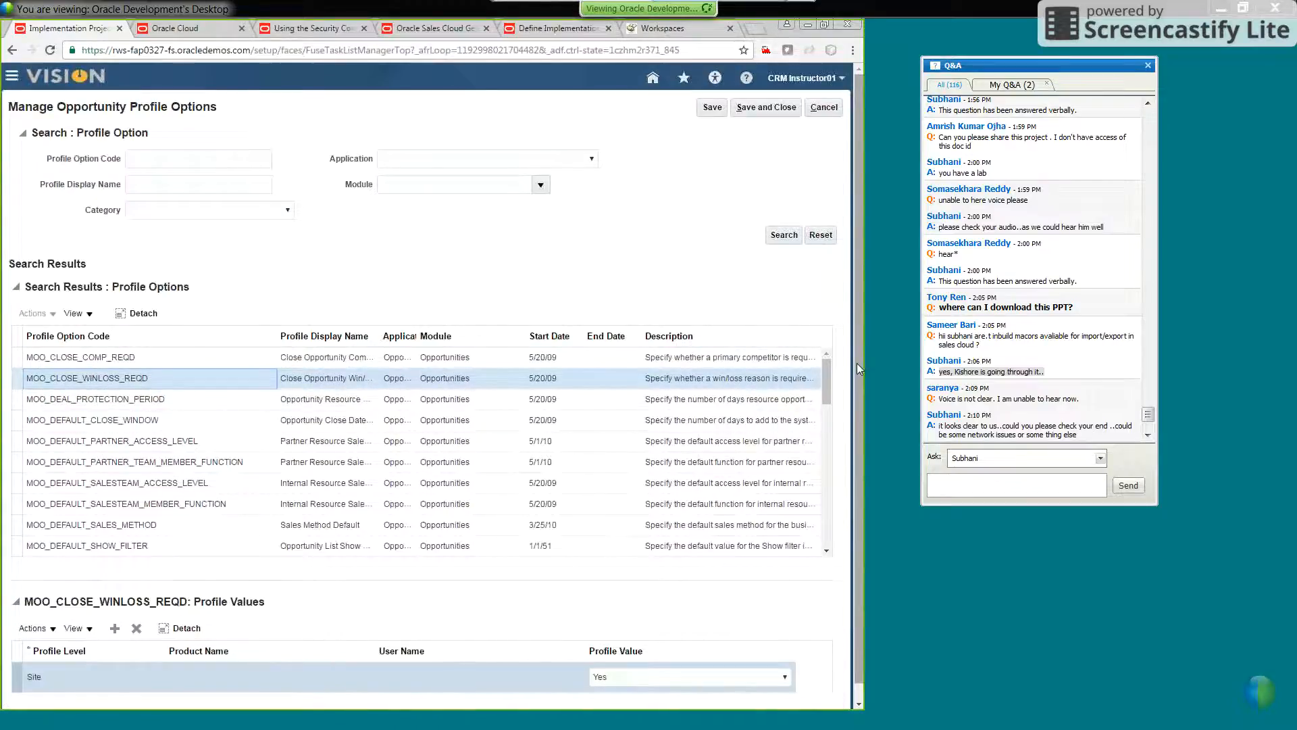
pyautogui.scroll(-1, 736, 603)
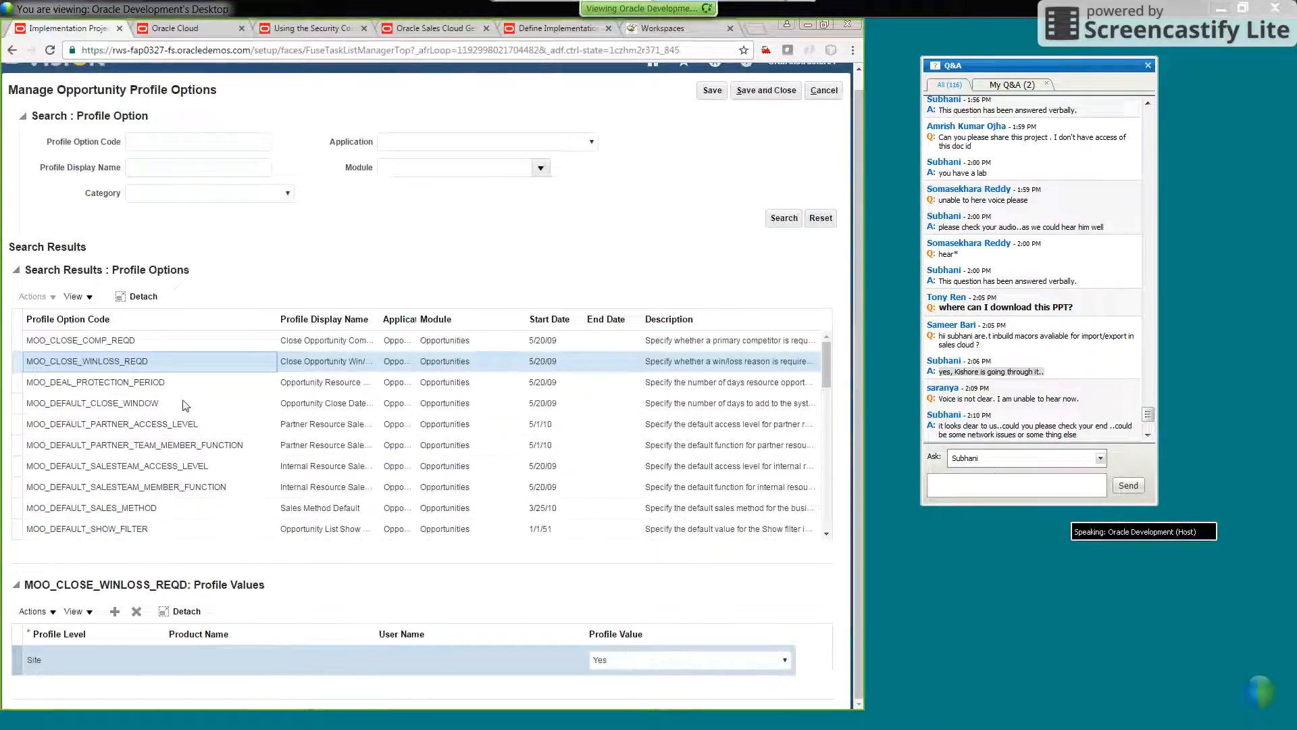
# Read the latest questions and answers in the Q&A chat window
pyautogui.click(1024, 355)
pyautogui.scroll(-4, 1024, 359)
pyautogui.scroll(1, 1013, 399)
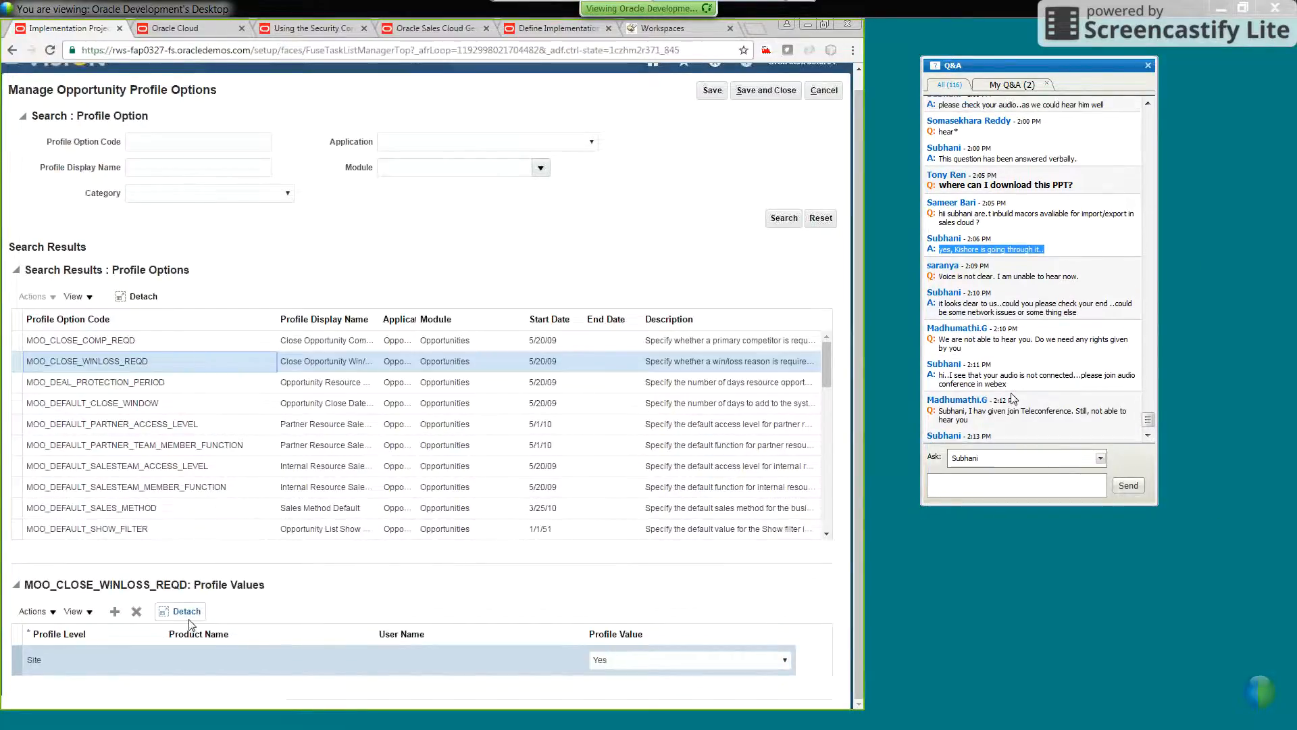
pyautogui.scroll(1, 1007, 402)
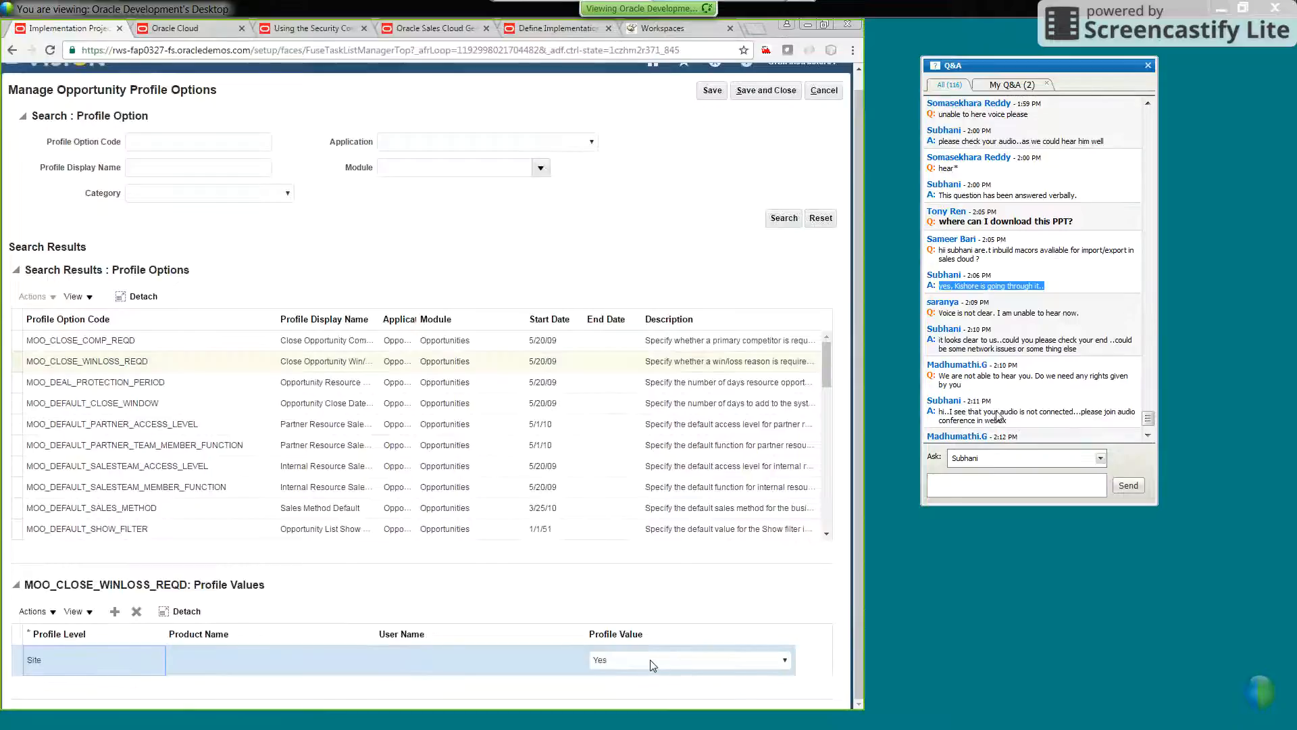
pyautogui.click(1011, 403)
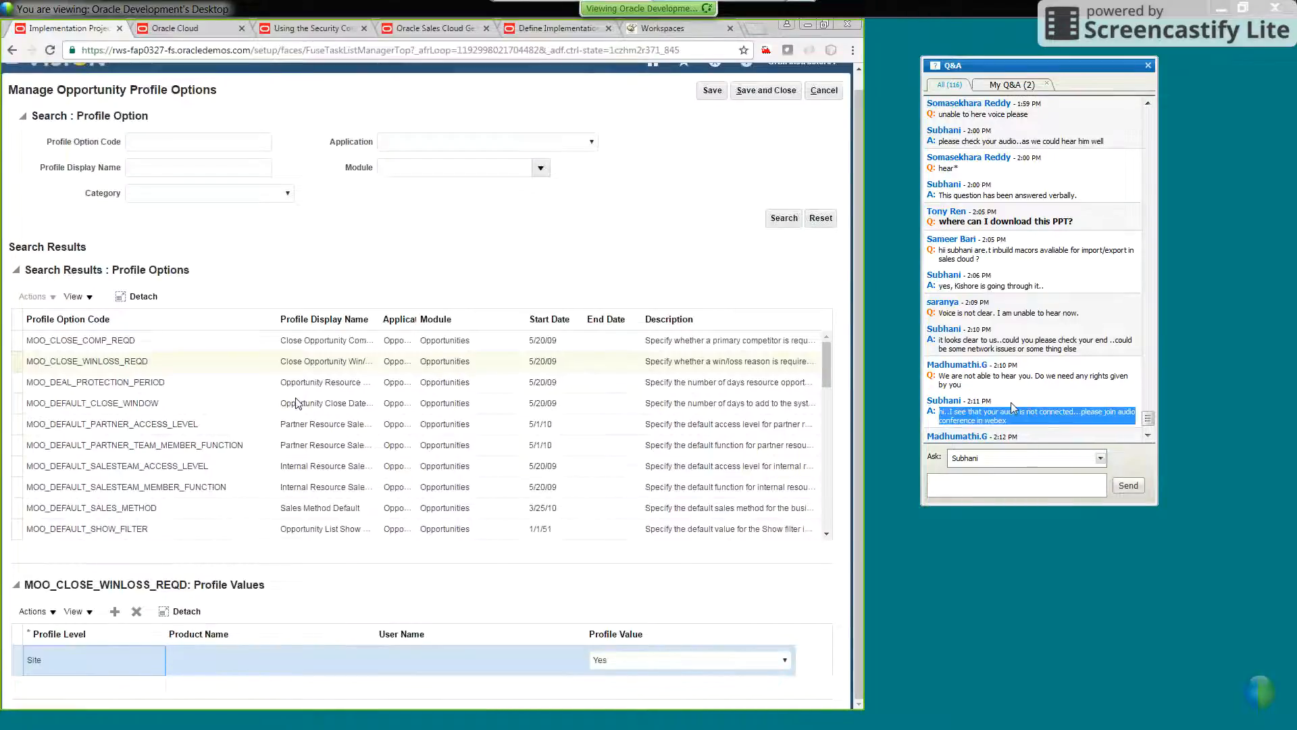
pyautogui.scroll(-1, 1067, 303)
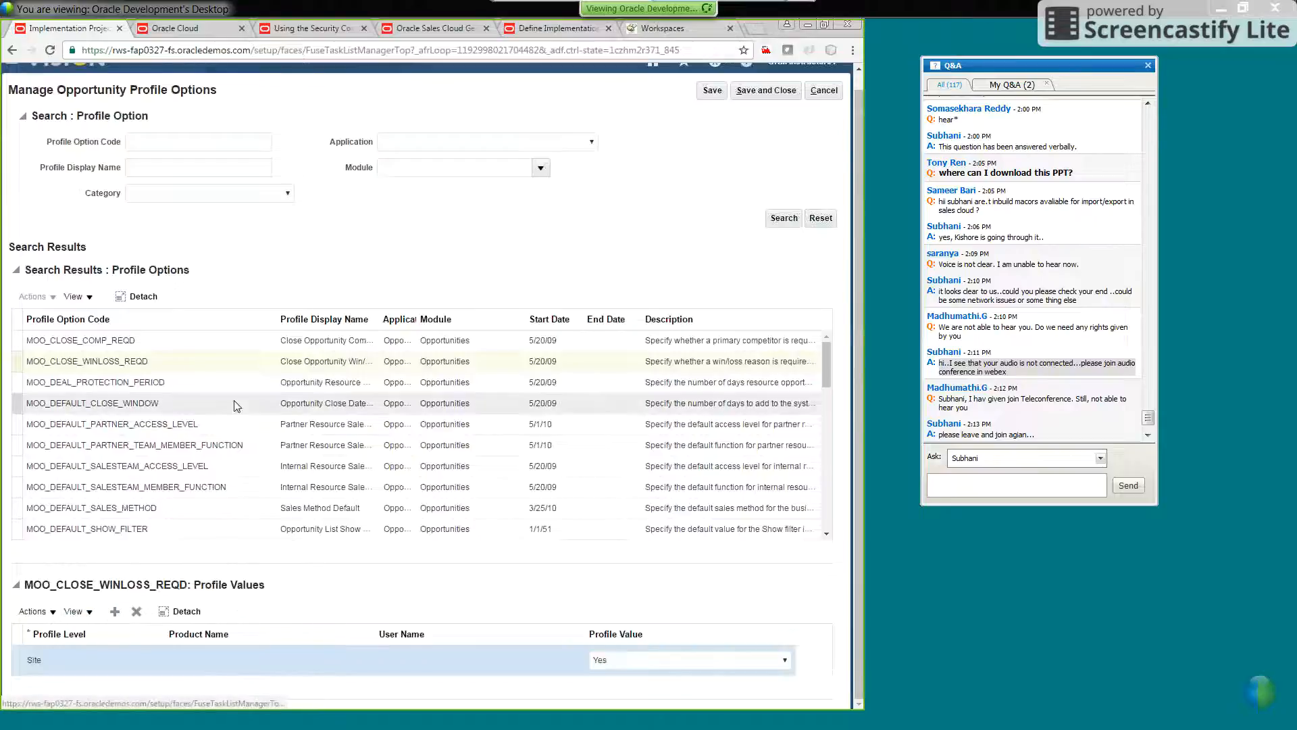
# Add a profile value row to MOO_CLOSE_WINLOSS_REQD, check which profile levels it offers, and delete the new row
pyautogui.click(115, 612)
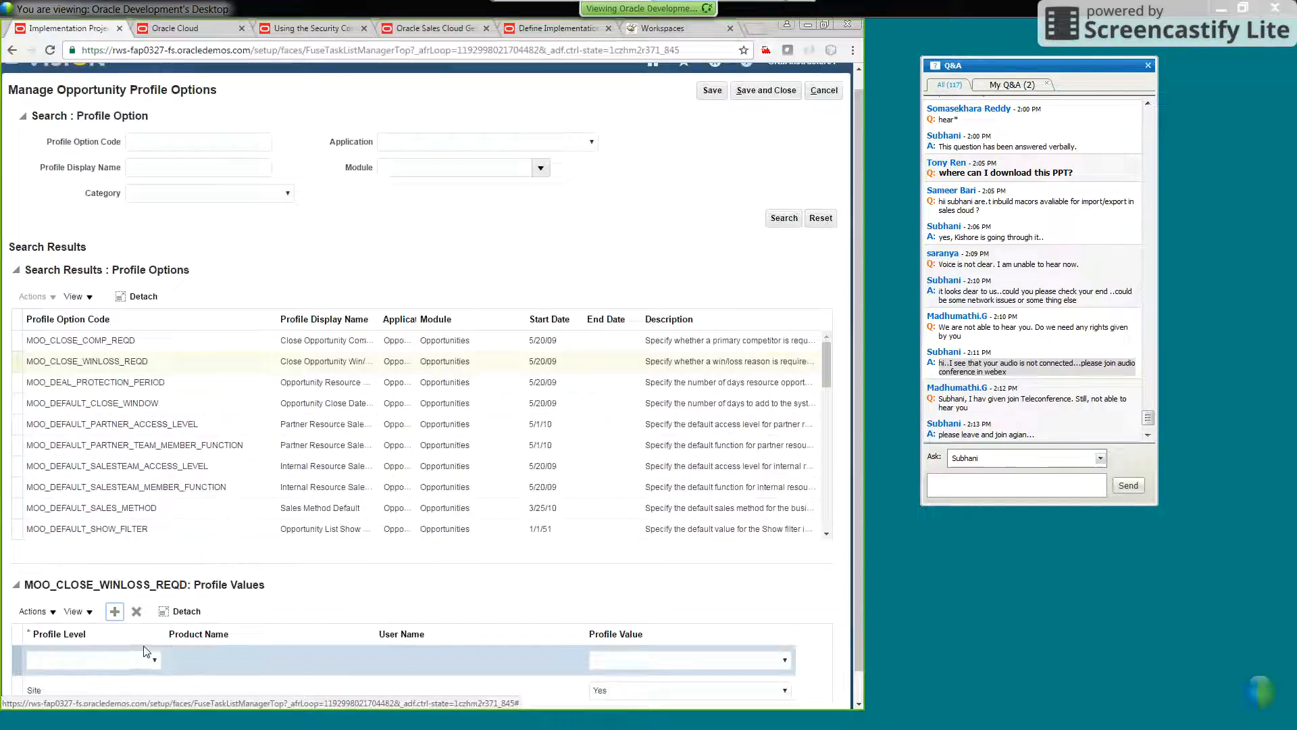
pyautogui.click(154, 660)
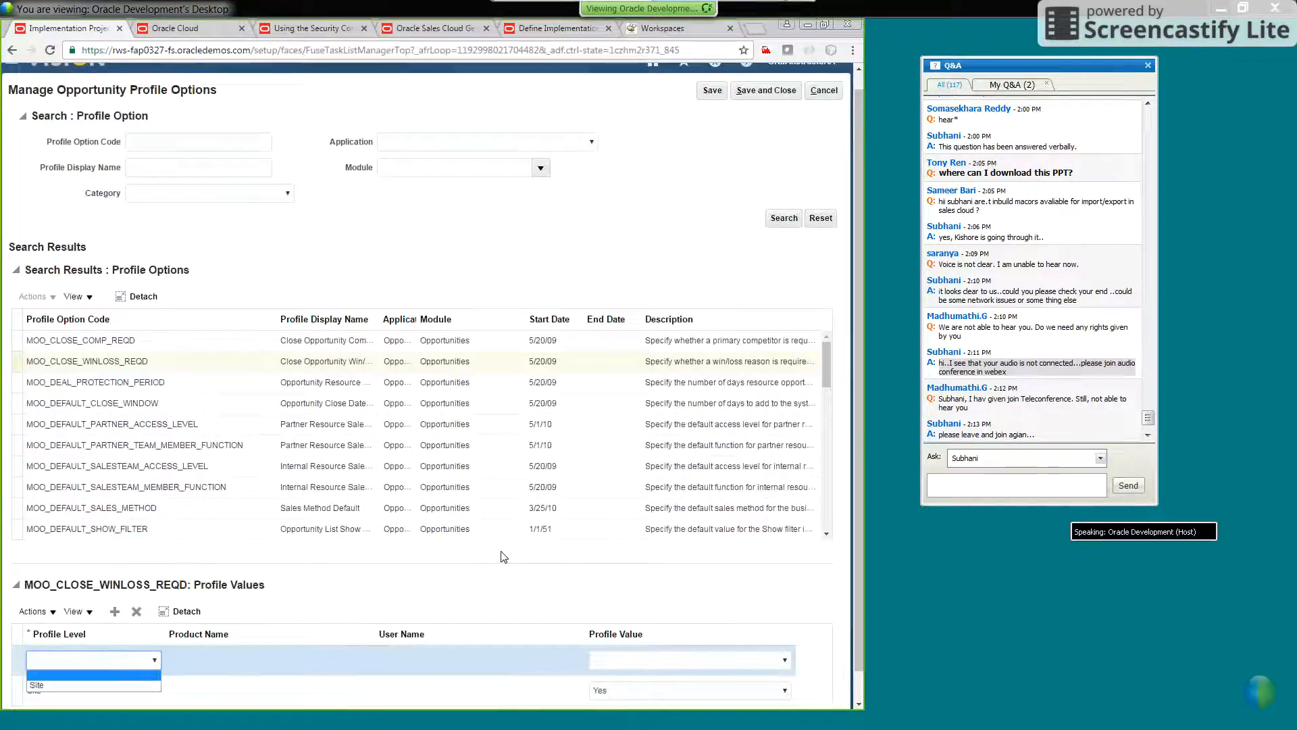
pyautogui.scroll(-1, 503, 563)
pyautogui.scroll(-1, 503, 563)
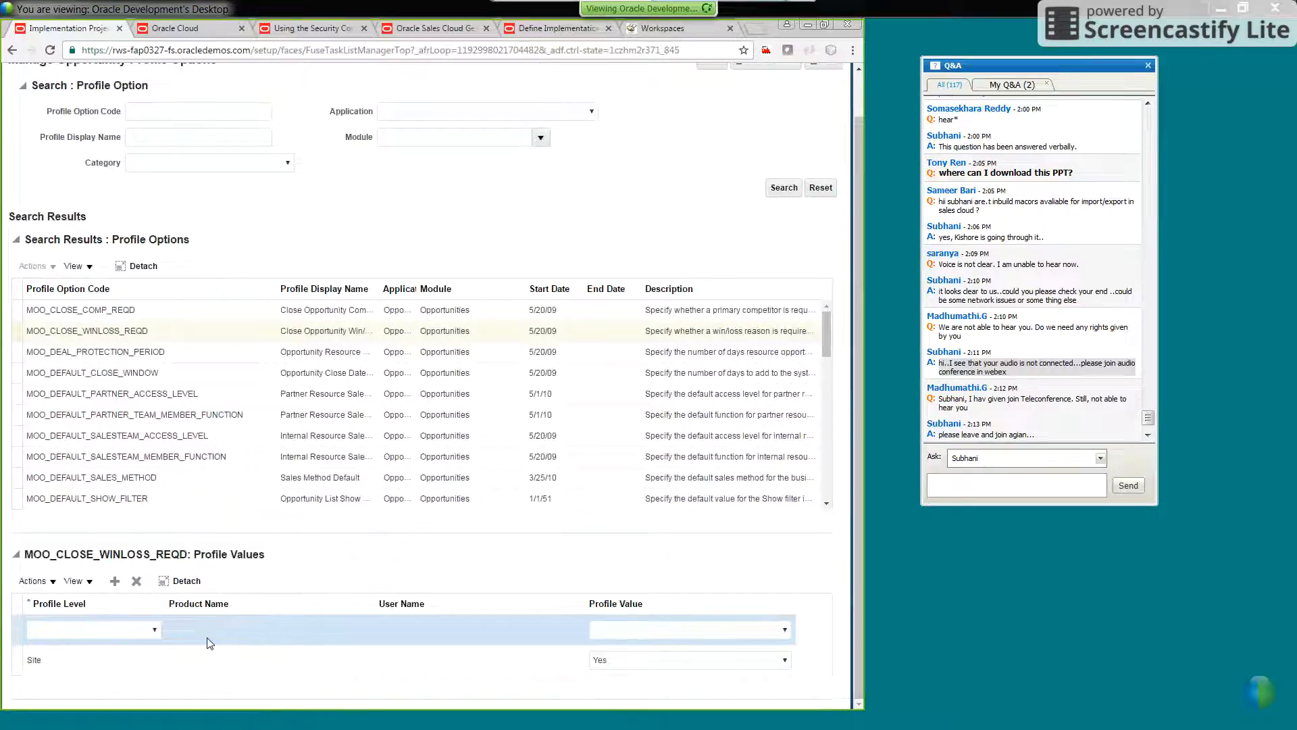
pyautogui.click(109, 629)
pyautogui.click(235, 629)
pyautogui.click(135, 582)
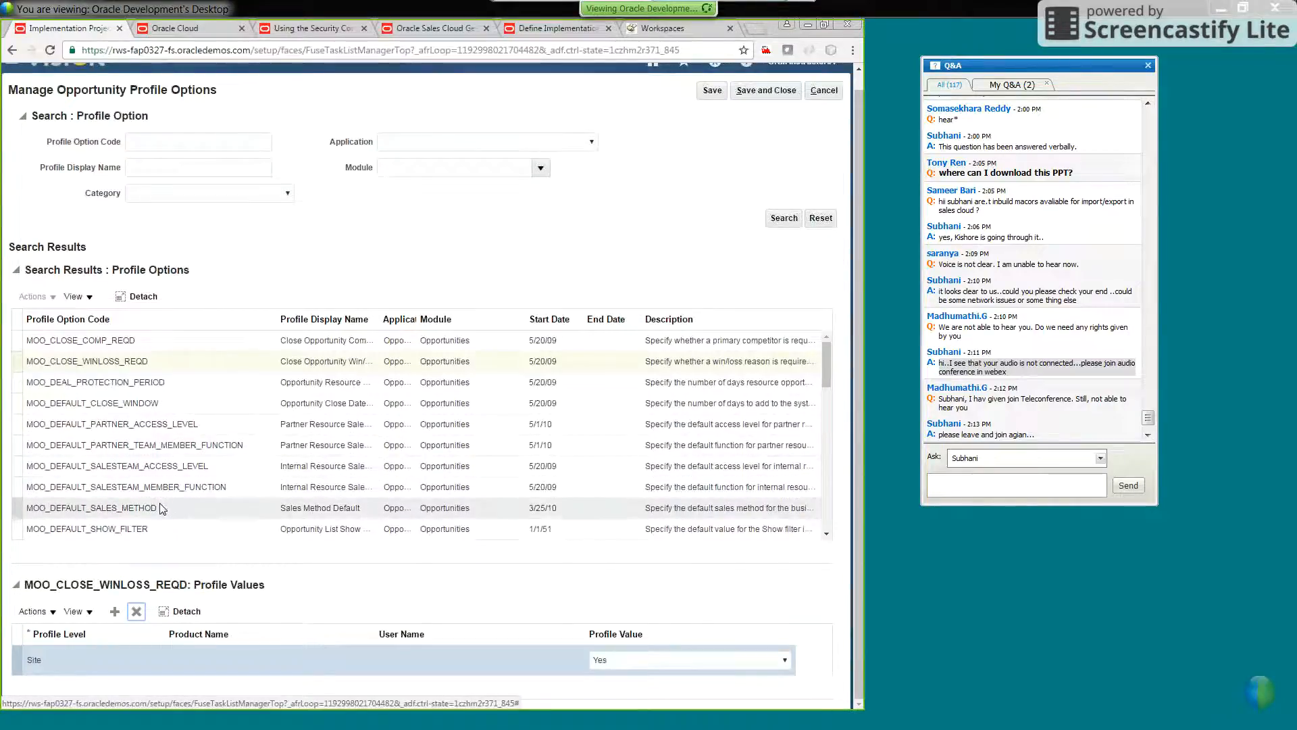
# Examine the site-level and user-level profile values of MOO_DEFAULT_SALES_METHOD
pyautogui.click(164, 507)
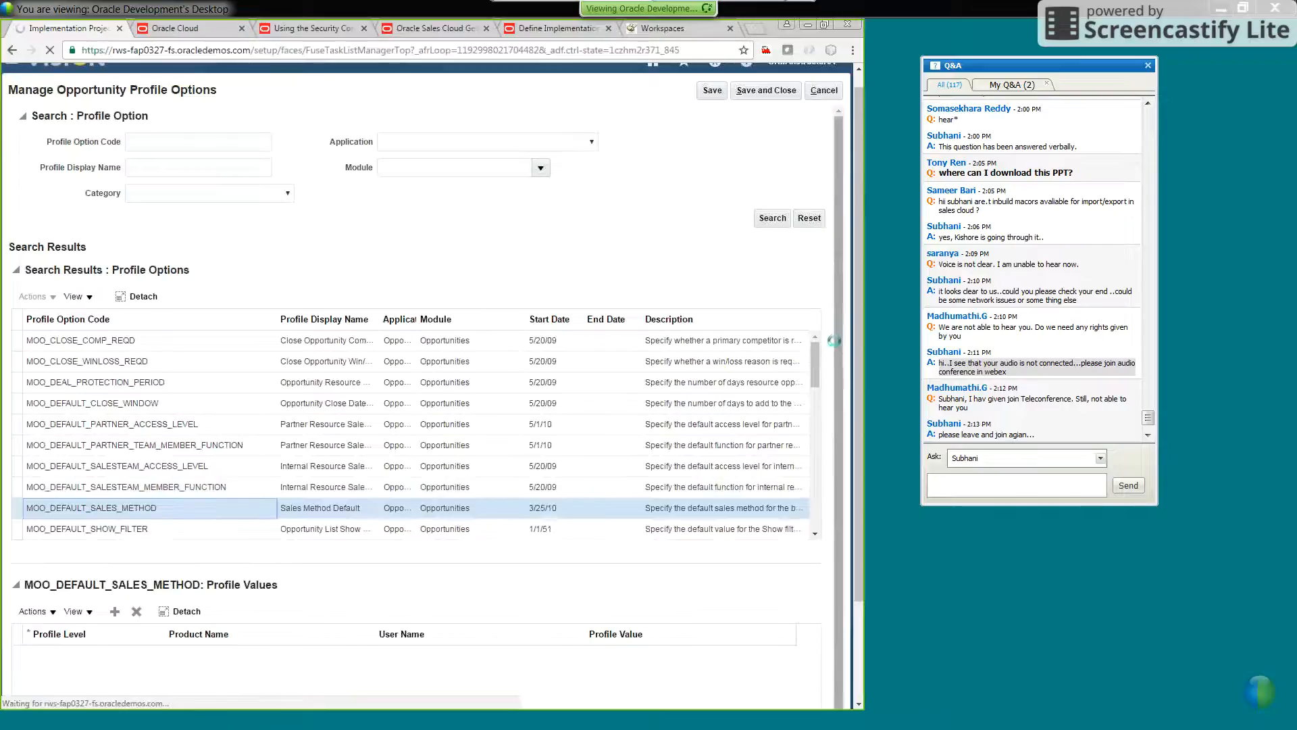
pyautogui.scroll(-1, 835, 352)
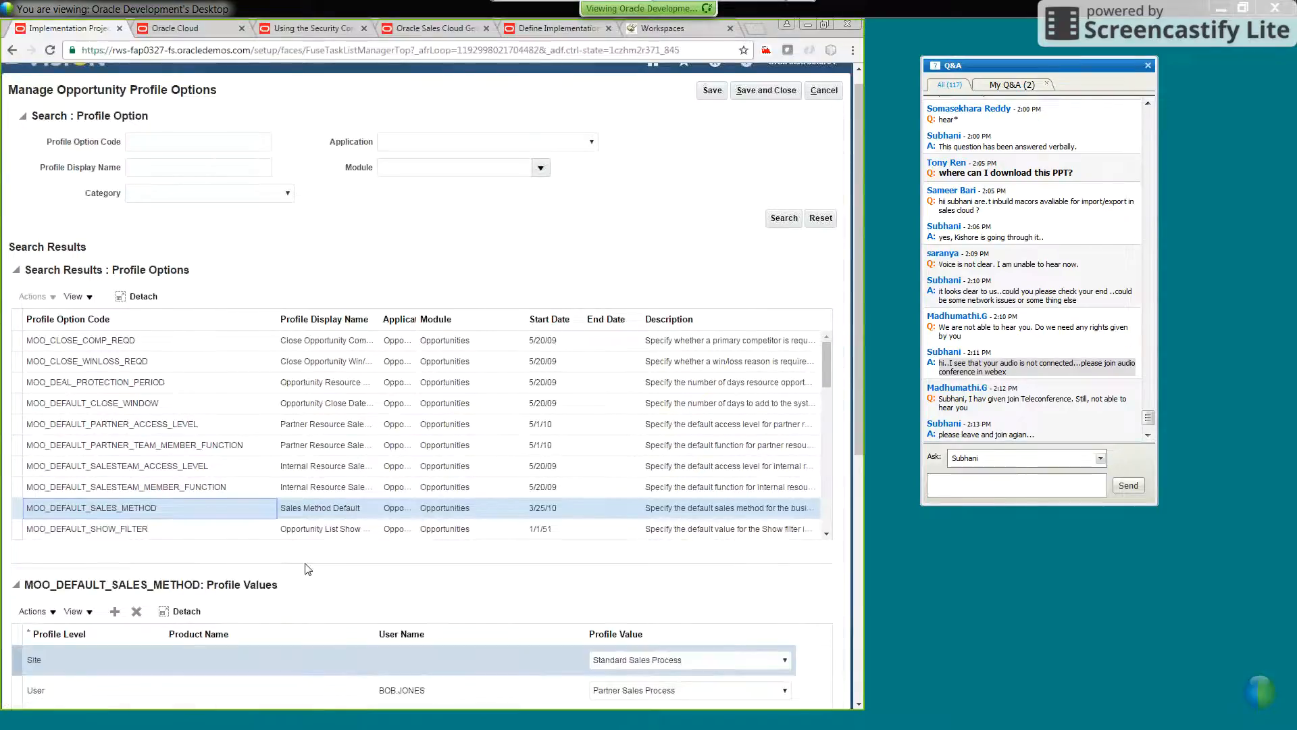
pyautogui.scroll(-3, 308, 571)
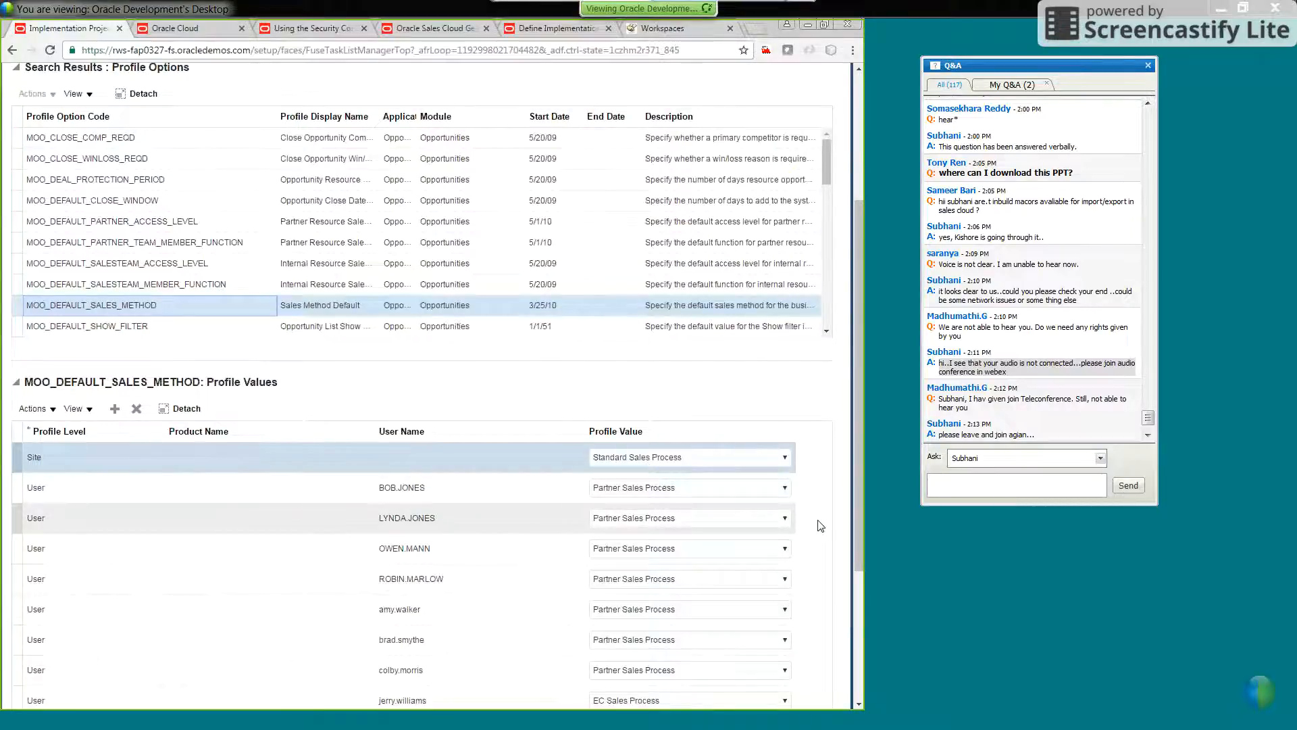
pyautogui.scroll(-1, 824, 534)
pyautogui.scroll(-3, 472, 540)
pyautogui.scroll(5, 162, 449)
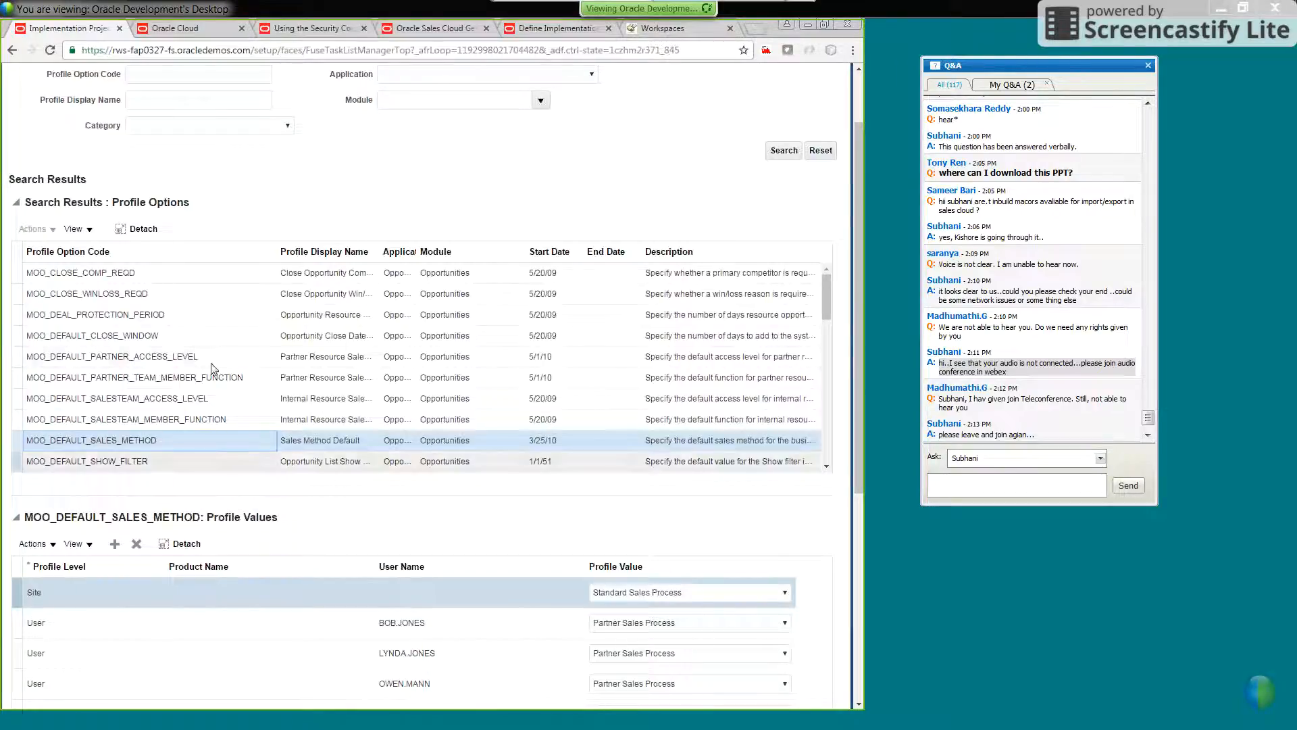
# Compare the profile levels set for MOO_CLOSE_WINLOSS_REQD with those of MOO_DEFAULT_SALES_METHOD
pyautogui.click(120, 297)
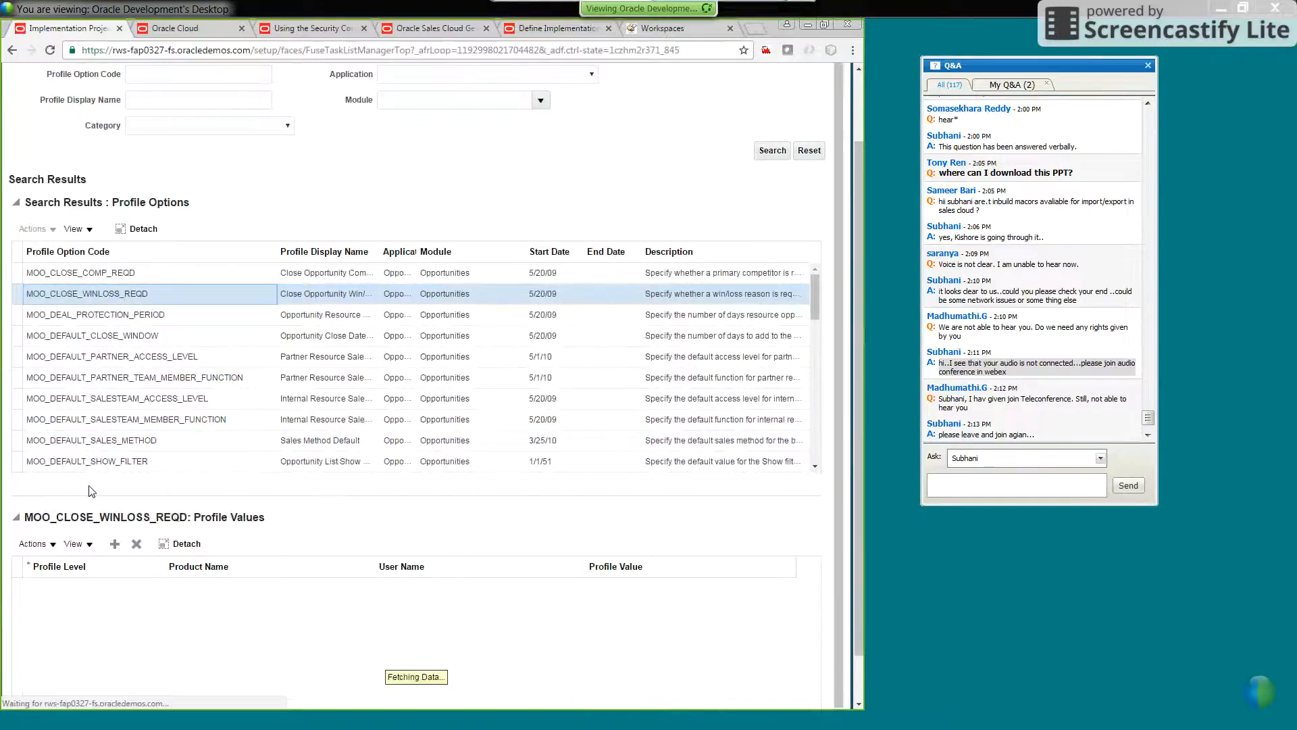
pyautogui.scroll(1, 79, 576)
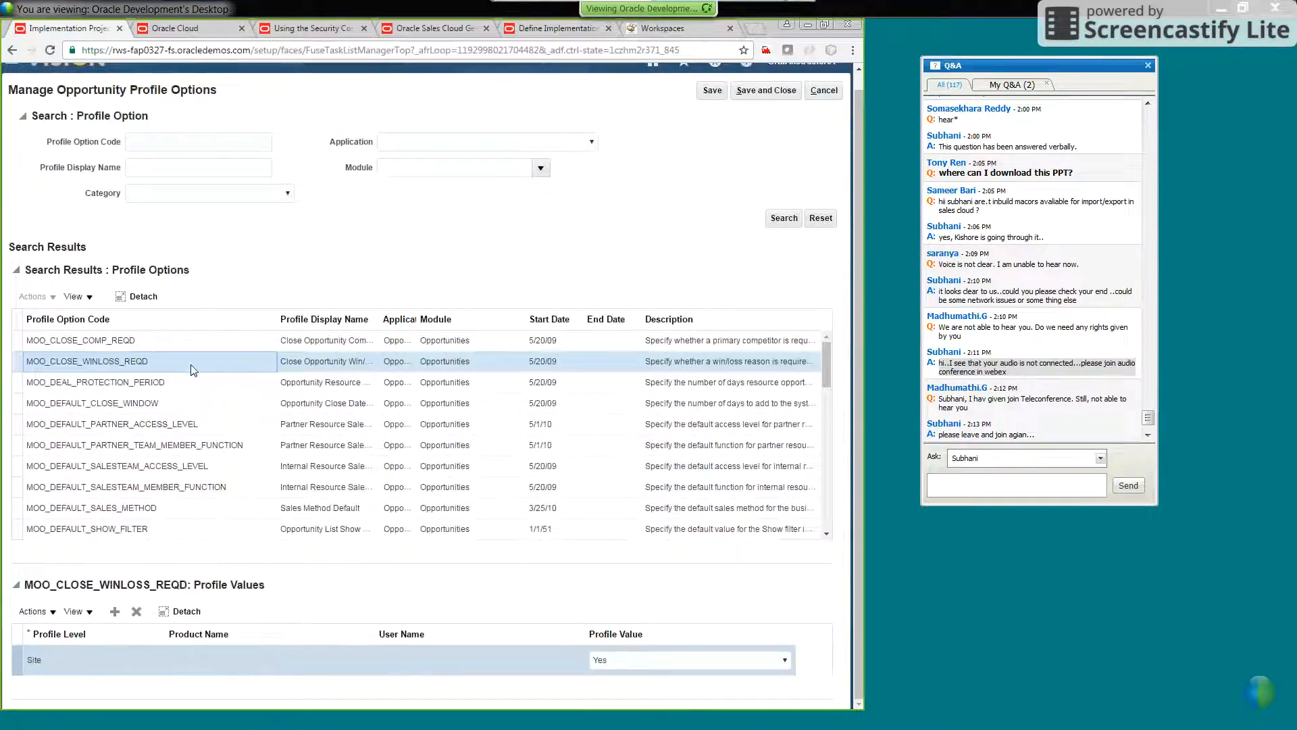
pyautogui.click(155, 510)
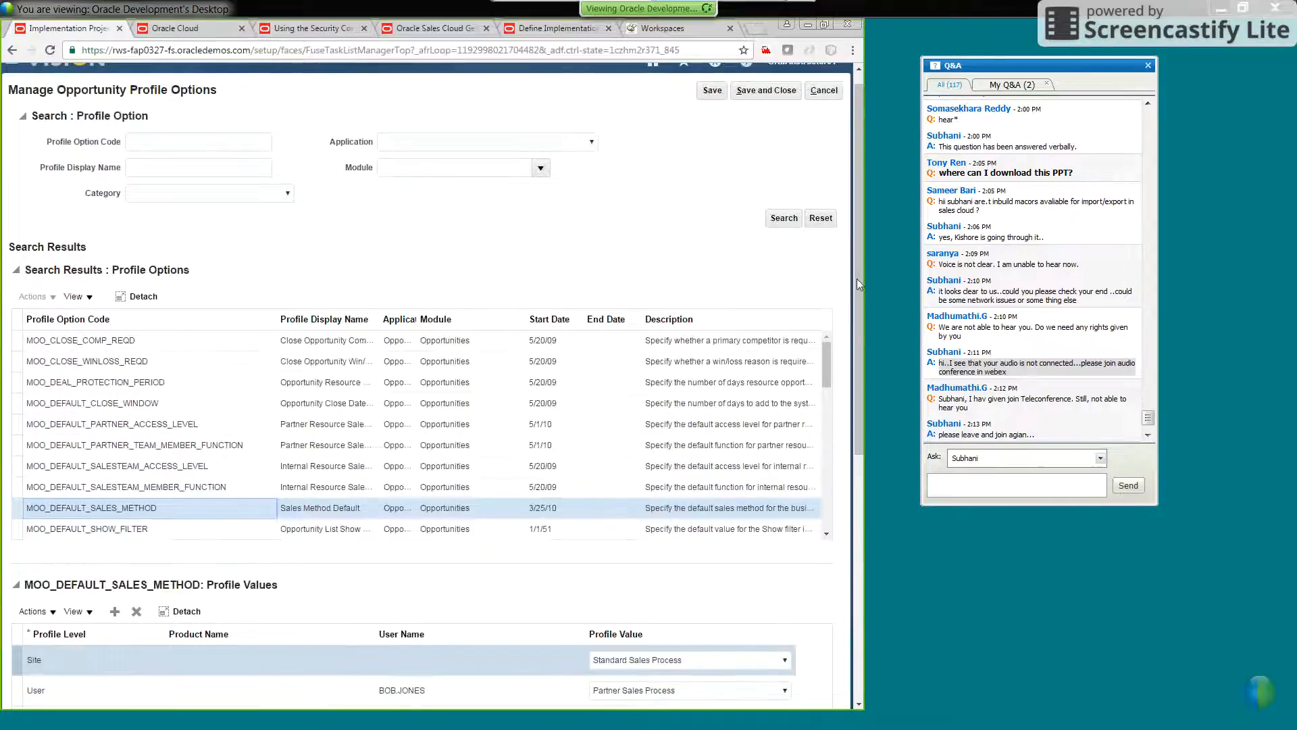
pyautogui.moveTo(857, 277); pyautogui.dragTo(864, 329)
pyautogui.scroll(1, 203, 419)
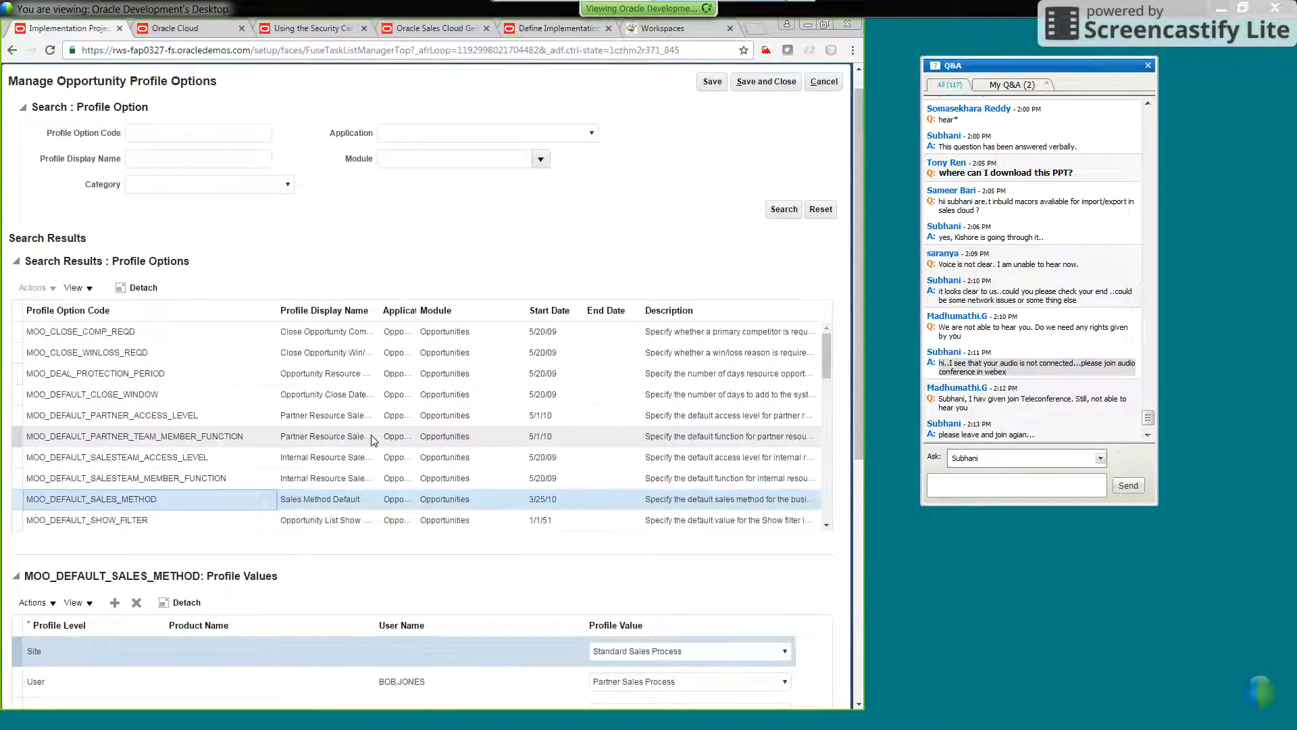
# Leave the profile options without saving and switch to the presentation's Manage Profile Options - Levels slide
pyautogui.click(830, 82)
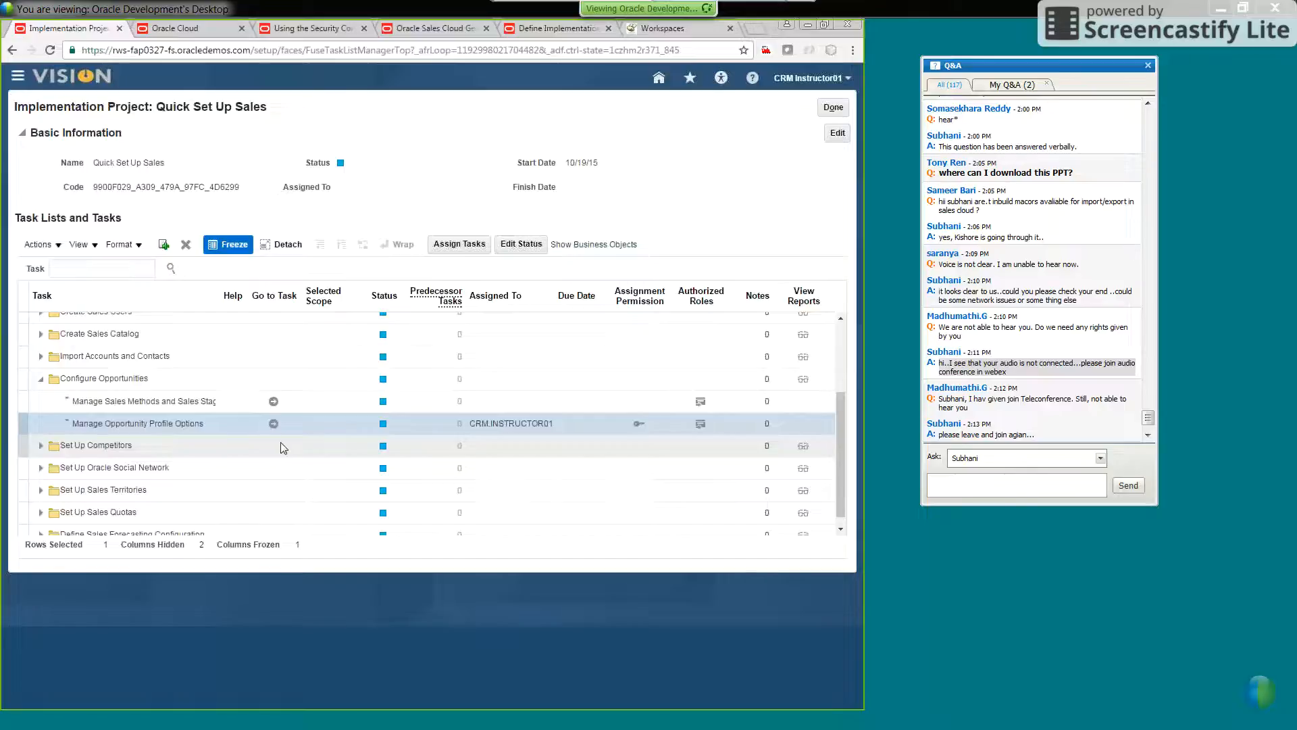
pyautogui.click(808, 25)
pyautogui.press('Right')
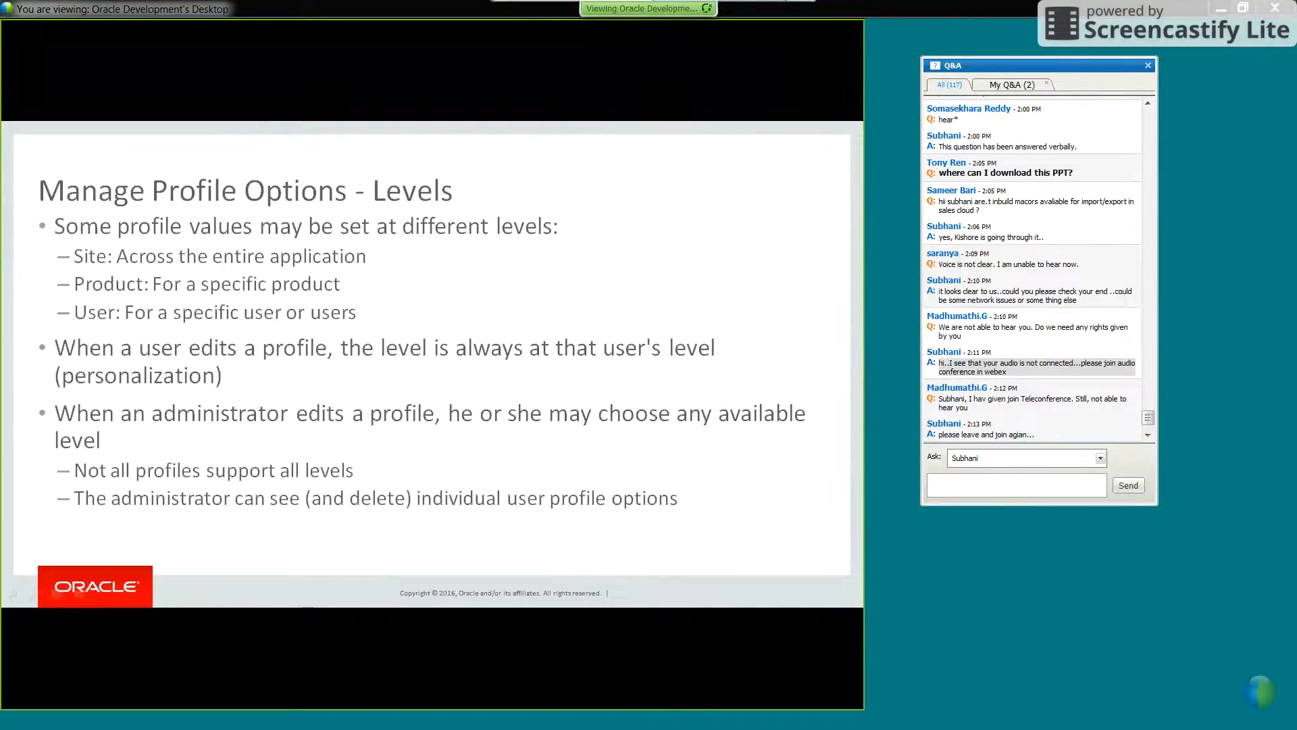